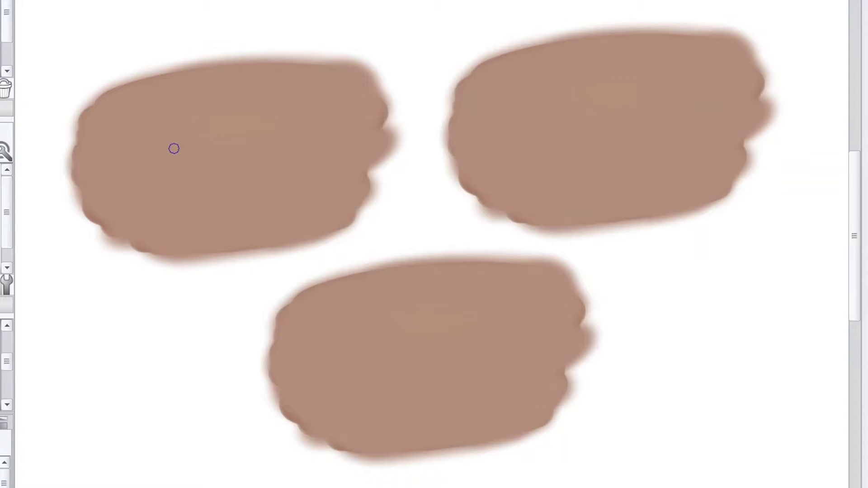
Step: Draw a thick black, roughly rectangular eye outline with a curved upper lid on the upper-left skin patch and fill it white
mouse_move(166, 148)
left_mouse_down()
mouse_move(188, 137)
mouse_move(299, 139)
left_mouse_up()
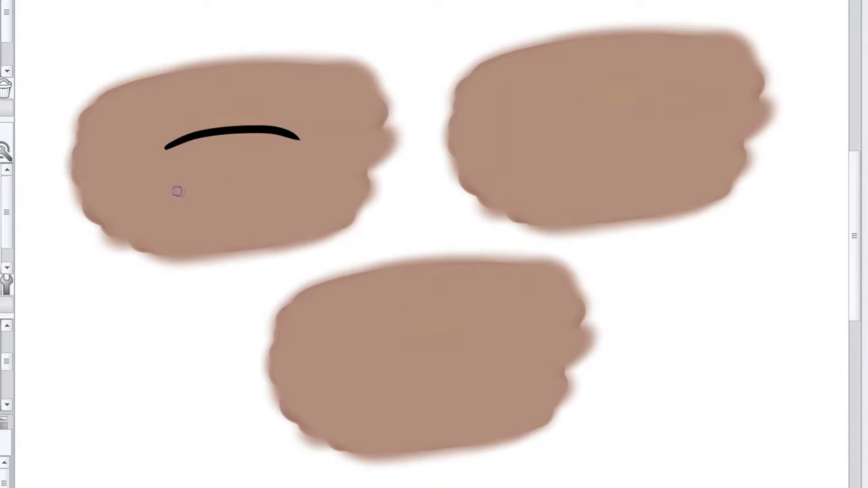
left_click_drag(167, 188, 284, 179)
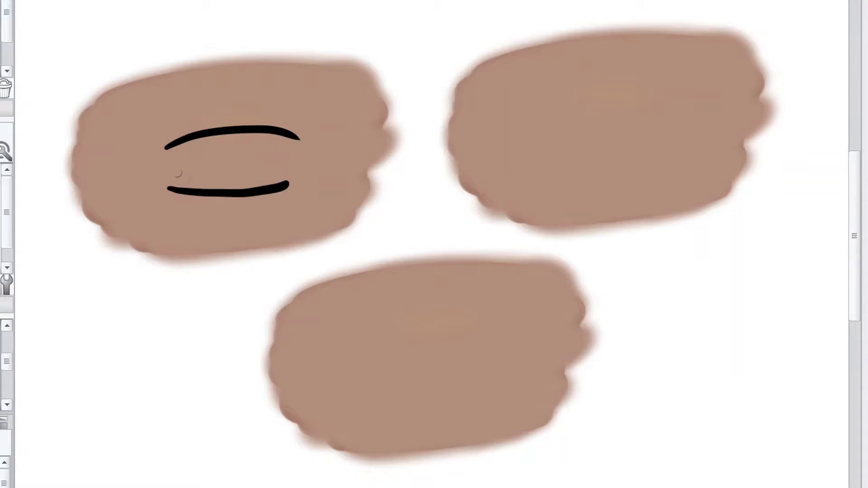
left_click_drag(165, 147, 169, 190)
left_click_drag(293, 141, 289, 186)
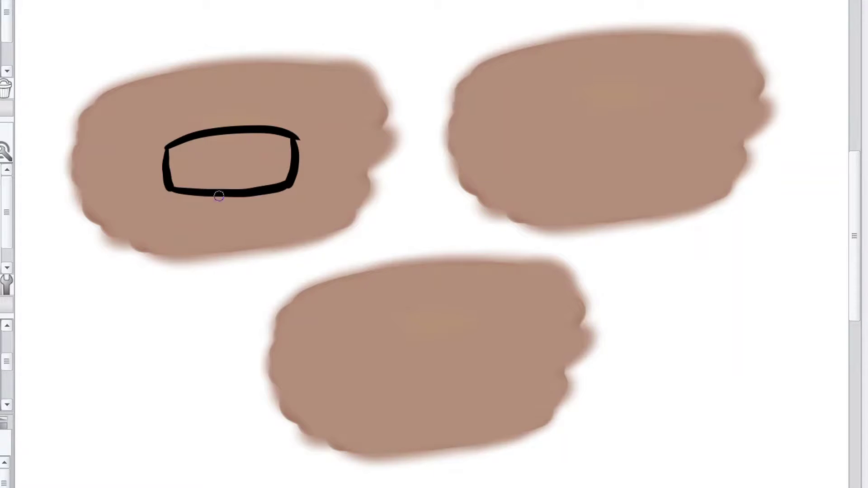
mouse_move(201, 182)
left_mouse_down()
mouse_move(175, 183)
mouse_move(174, 156)
mouse_move(190, 145)
mouse_move(273, 137)
mouse_move(286, 149)
mouse_move(284, 176)
mouse_move(207, 183)
mouse_move(190, 166)
mouse_move(201, 150)
mouse_move(202, 167)
mouse_move(273, 165)
mouse_move(272, 176)
mouse_move(259, 166)
mouse_move(274, 171)
mouse_move(262, 151)
left_mouse_up()
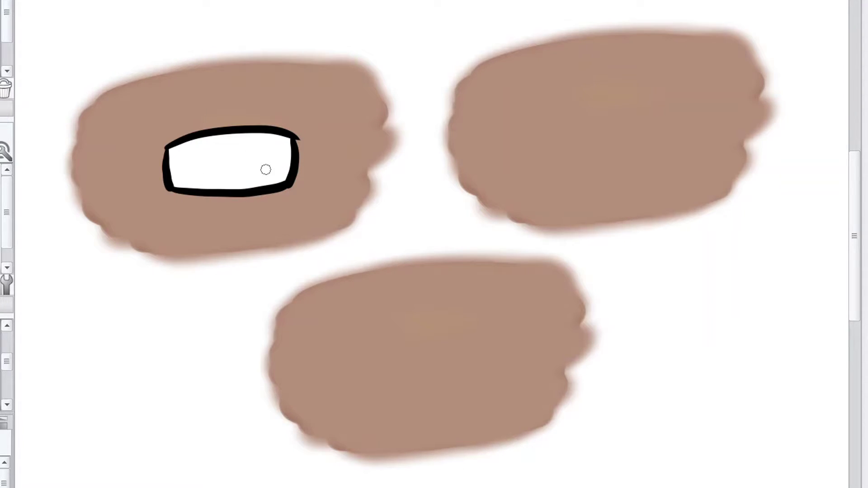
Step: Add a brown iris with black pupil and white highlight to the upper-left eye, plus a thin crease line above its lid
mouse_move(194, 143)
left_mouse_down()
mouse_move(187, 164)
mouse_move(196, 180)
mouse_move(211, 183)
mouse_move(223, 176)
mouse_move(218, 135)
left_mouse_up()
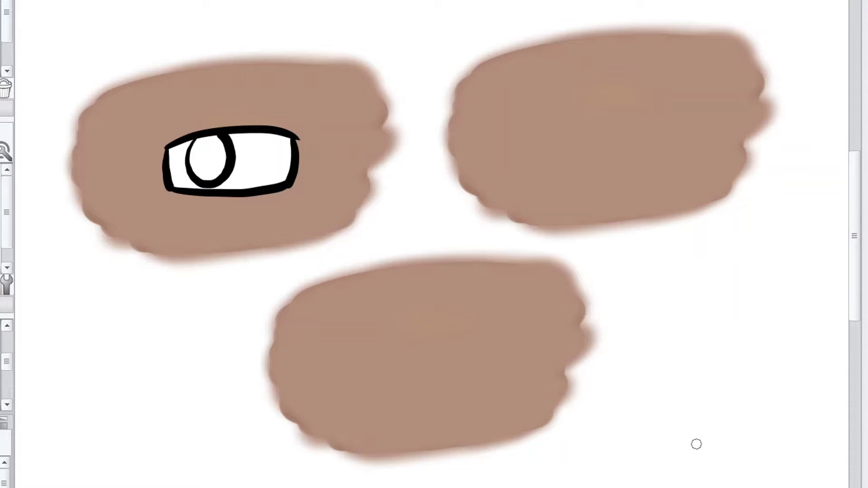
mouse_move(199, 131)
left_mouse_down()
mouse_move(213, 136)
mouse_move(204, 144)
mouse_move(213, 156)
mouse_move(224, 143)
mouse_move(216, 132)
left_mouse_up()
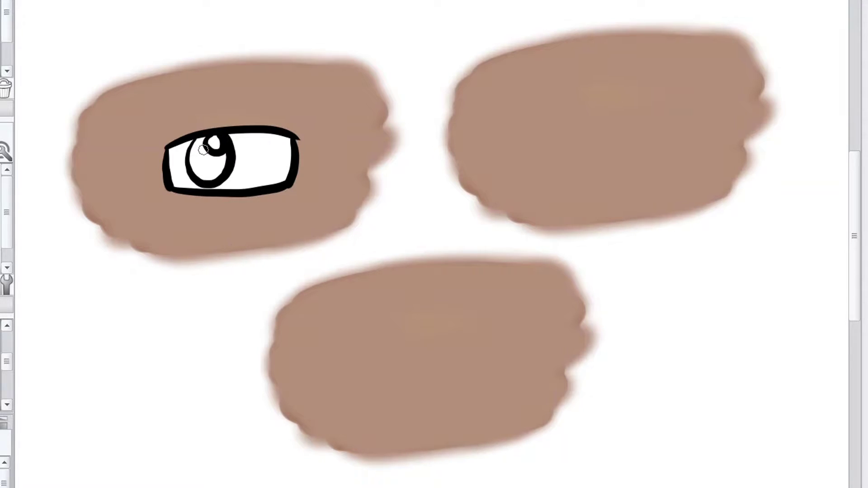
mouse_move(203, 150)
left_mouse_down()
mouse_move(210, 168)
mouse_move(217, 158)
mouse_move(202, 155)
mouse_move(209, 158)
mouse_move(199, 138)
mouse_move(194, 162)
mouse_move(196, 171)
mouse_move(198, 143)
mouse_move(203, 177)
mouse_move(223, 156)
mouse_move(207, 177)
mouse_move(215, 169)
mouse_move(194, 162)
mouse_move(199, 142)
mouse_move(296, 116)
left_mouse_up()
key("b")
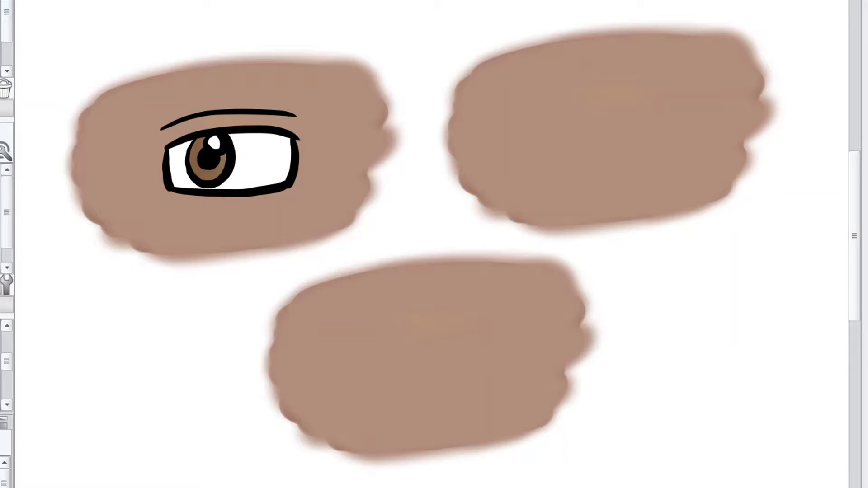
Step: Draw a black rectangular eye outline with a curved upper lid on the upper-right skin patch and fill it white
mouse_move(536, 137)
left_mouse_down()
mouse_move(593, 119)
mouse_move(655, 128)
left_mouse_up()
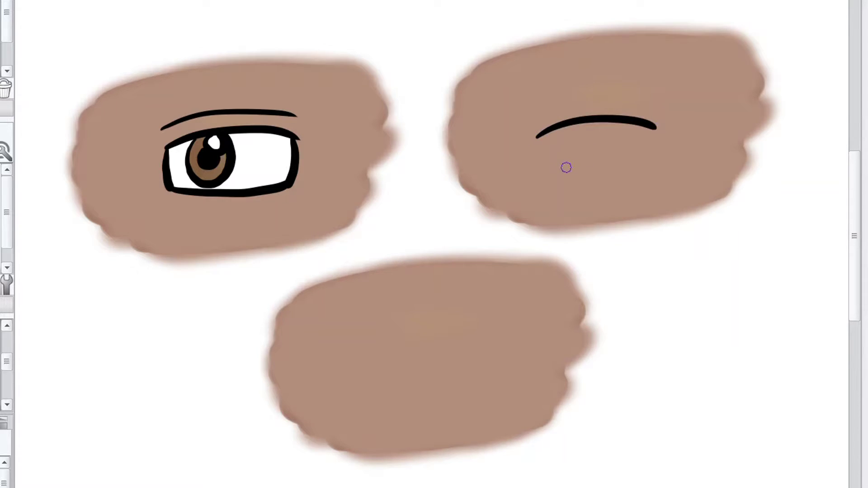
left_click_drag(545, 171, 645, 161)
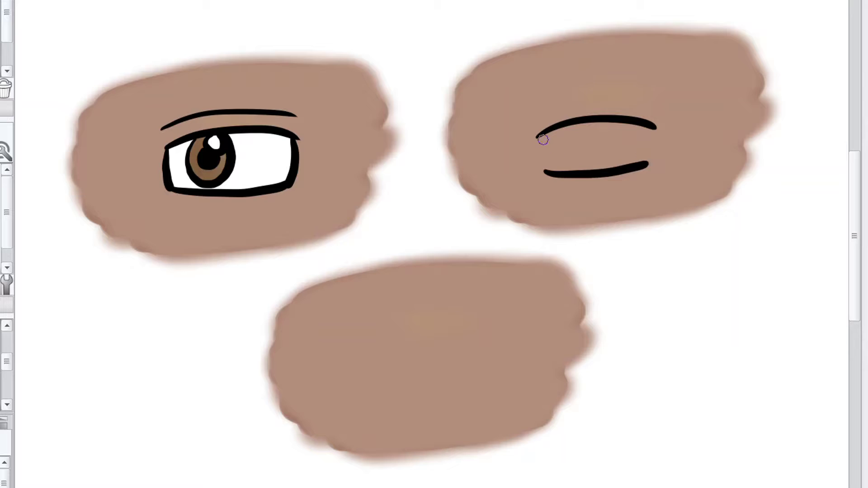
left_click_drag(542, 138, 546, 173)
left_click_drag(652, 128, 649, 166)
mouse_move(548, 154)
left_mouse_down()
mouse_move(553, 138)
mouse_move(638, 131)
mouse_move(644, 161)
mouse_move(571, 166)
mouse_move(549, 156)
mouse_move(633, 141)
mouse_move(591, 157)
left_mouse_up()
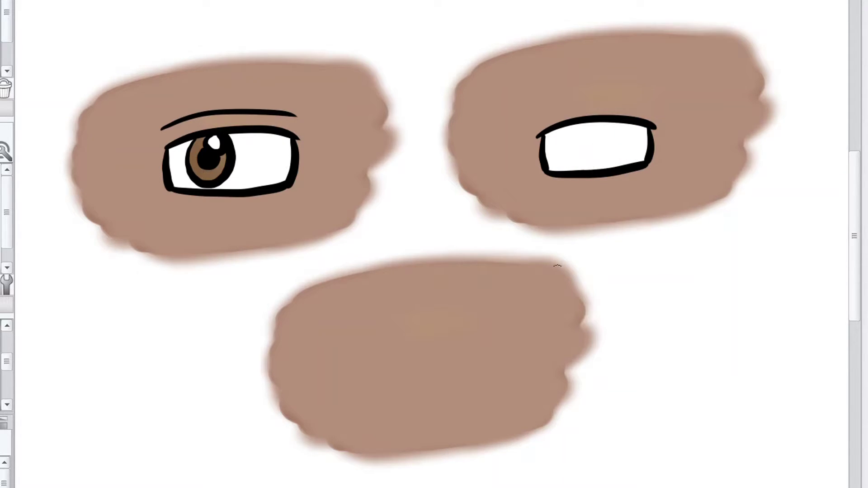
Step: Draw the upper-right eye's iris with a black pupil and white highlight, and colour the iris turquoise
mouse_move(566, 123)
left_mouse_down()
mouse_move(559, 142)
mouse_move(587, 168)
mouse_move(597, 127)
mouse_move(586, 119)
mouse_move(586, 142)
mouse_move(592, 132)
left_mouse_up()
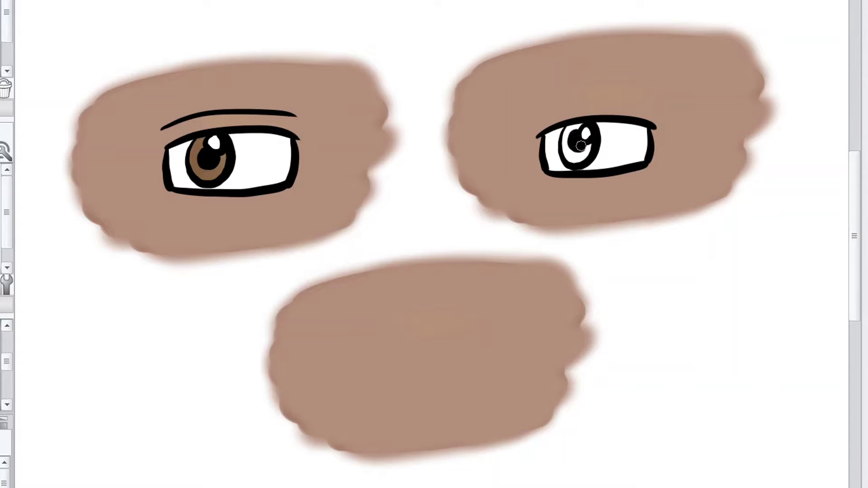
mouse_move(575, 144)
left_mouse_down()
mouse_move(565, 146)
mouse_move(576, 125)
mouse_move(569, 155)
mouse_move(567, 145)
mouse_move(588, 145)
left_mouse_up()
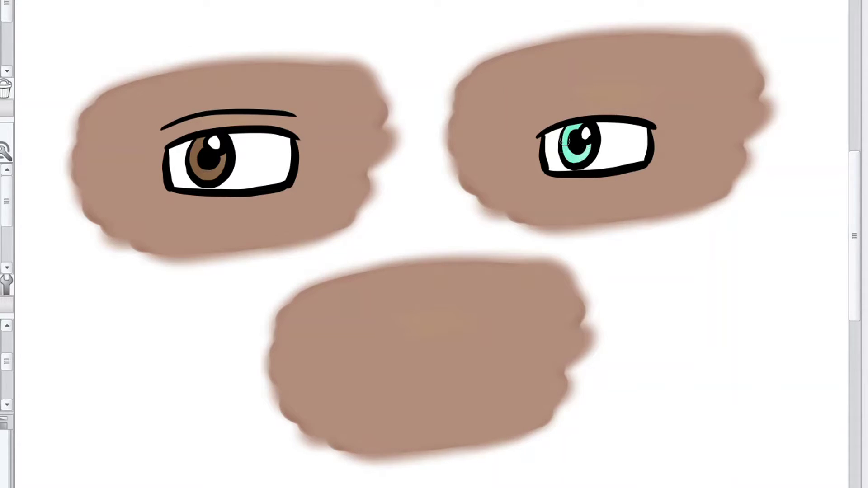
Step: Clean up and thicken the upper-right eye's outline, and add black lashes along the outer part of its upper and lower lids
key("p")
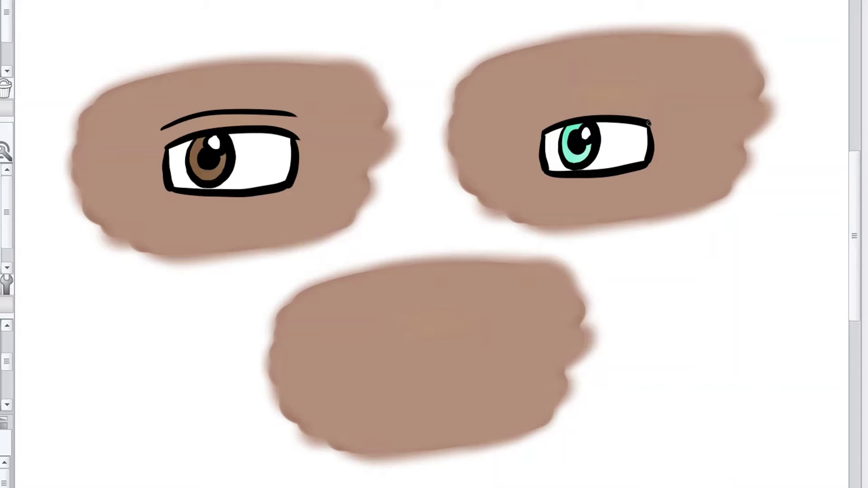
left_click_drag(649, 123, 652, 150)
mouse_move(642, 120)
left_mouse_down()
mouse_move(599, 117)
mouse_move(547, 129)
left_mouse_up()
mouse_move(627, 114)
left_mouse_down()
mouse_move(527, 127)
mouse_move(546, 134)
mouse_move(523, 123)
left_mouse_up()
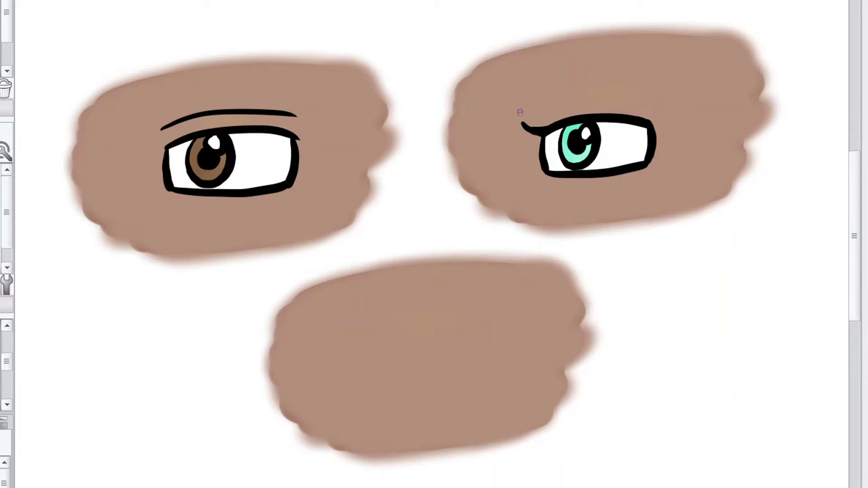
mouse_move(547, 121)
left_mouse_down()
mouse_move(537, 115)
mouse_move(571, 109)
left_mouse_up()
mouse_move(555, 177)
left_mouse_down()
mouse_move(545, 184)
mouse_move(580, 183)
left_mouse_up()
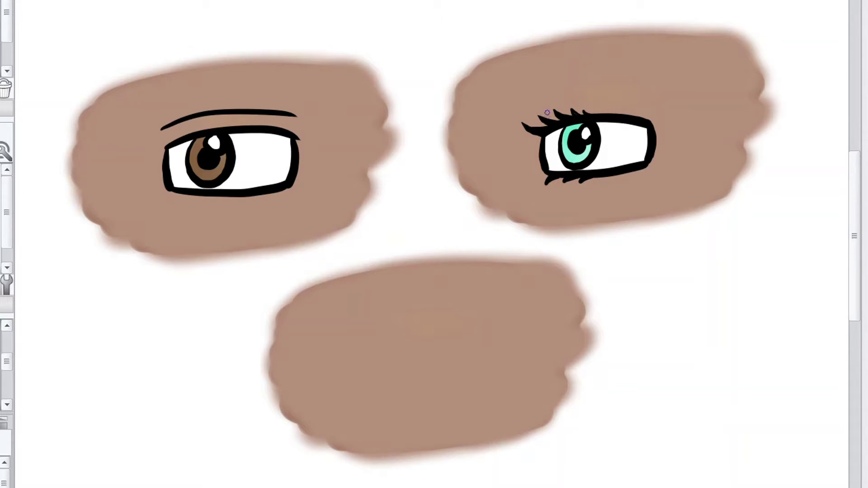
Step: Draw an arched crease above the upper-right eye and fill the lid with pink eyeshadow, blending in darker magenta along the crease
mouse_move(547, 113)
left_mouse_down()
mouse_move(557, 78)
mouse_move(599, 73)
mouse_move(653, 102)
left_mouse_up()
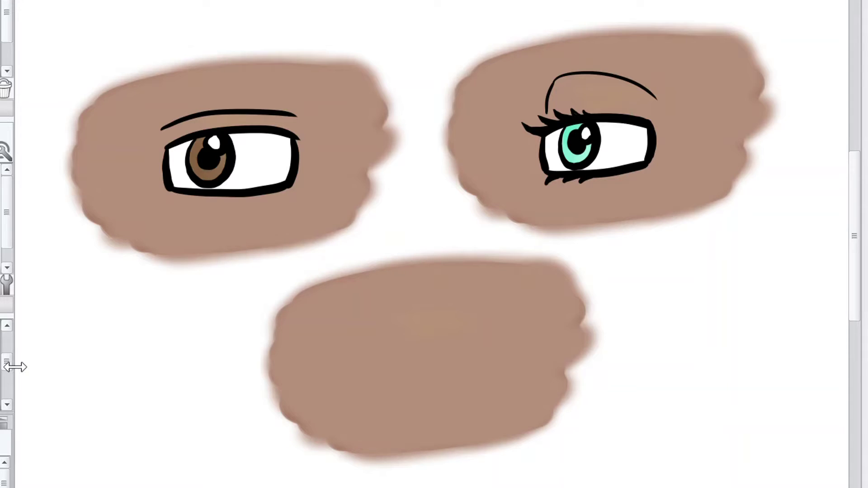
key("p")
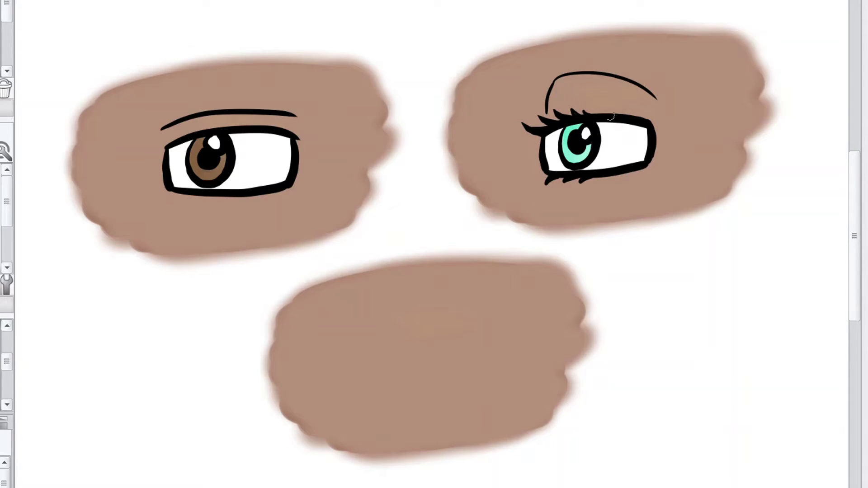
mouse_move(555, 91)
left_mouse_down()
mouse_move(552, 115)
mouse_move(561, 84)
mouse_move(585, 80)
mouse_move(560, 83)
mouse_move(622, 84)
mouse_move(605, 80)
mouse_move(645, 99)
mouse_move(568, 96)
mouse_move(591, 107)
mouse_move(561, 97)
mouse_move(583, 88)
mouse_move(621, 100)
mouse_move(581, 109)
mouse_move(643, 117)
mouse_move(640, 104)
mouse_move(608, 88)
mouse_move(557, 94)
mouse_move(652, 105)
left_mouse_up()
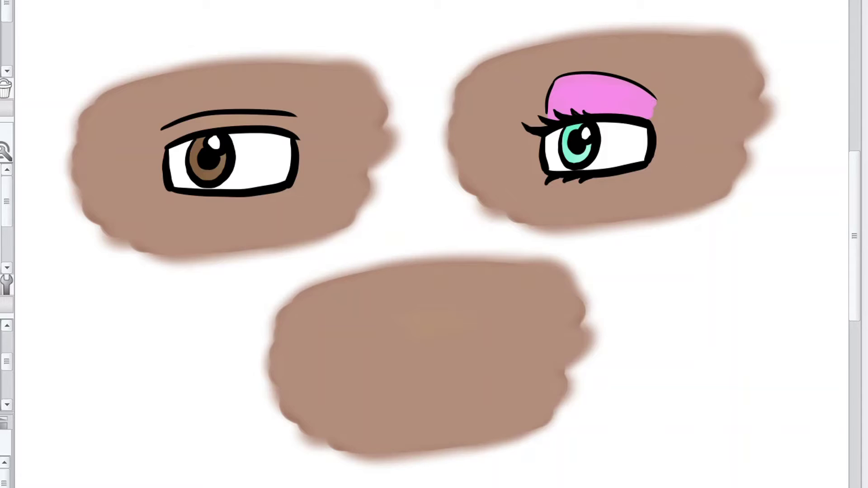
mouse_move(550, 96)
left_mouse_down()
mouse_move(585, 79)
mouse_move(565, 84)
mouse_move(645, 93)
mouse_move(609, 85)
mouse_move(651, 100)
mouse_move(634, 89)
mouse_move(654, 104)
left_mouse_up()
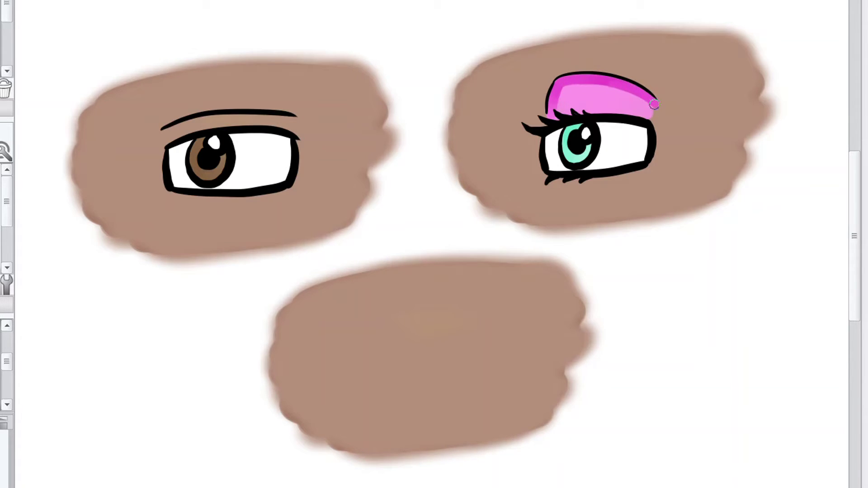
key("j")
mouse_move(561, 100)
left_mouse_down()
mouse_move(596, 87)
mouse_move(567, 98)
mouse_move(567, 81)
mouse_move(625, 93)
mouse_move(567, 91)
mouse_move(611, 90)
left_mouse_up()
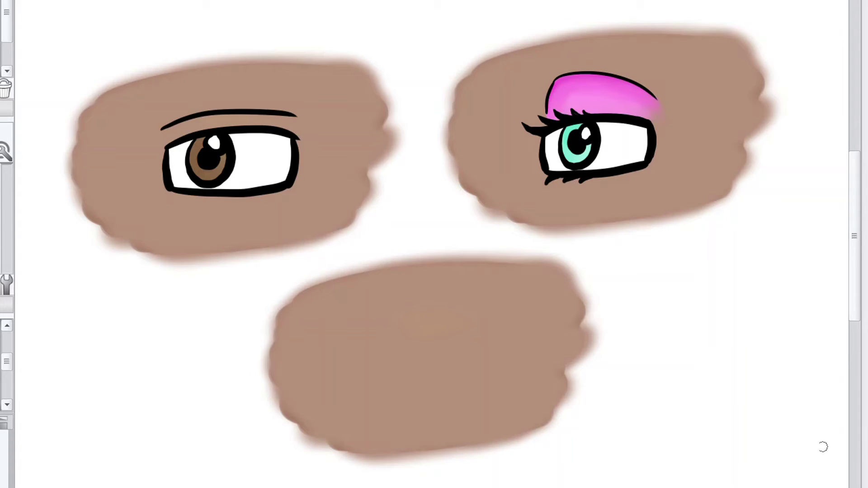
Step: Draw a small slanted parallelogram-shaped black eye outline on the lower skin patch
key("p")
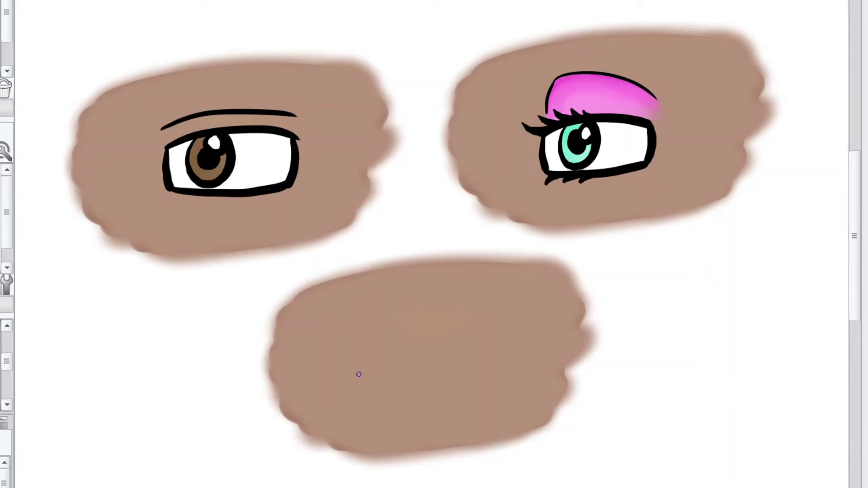
left_click_drag(359, 369, 353, 401)
mouse_move(362, 368)
left_mouse_down()
mouse_move(447, 346)
mouse_move(439, 383)
left_mouse_up()
mouse_move(354, 402)
left_mouse_down()
mouse_move(435, 382)
mouse_move(428, 389)
left_mouse_up()
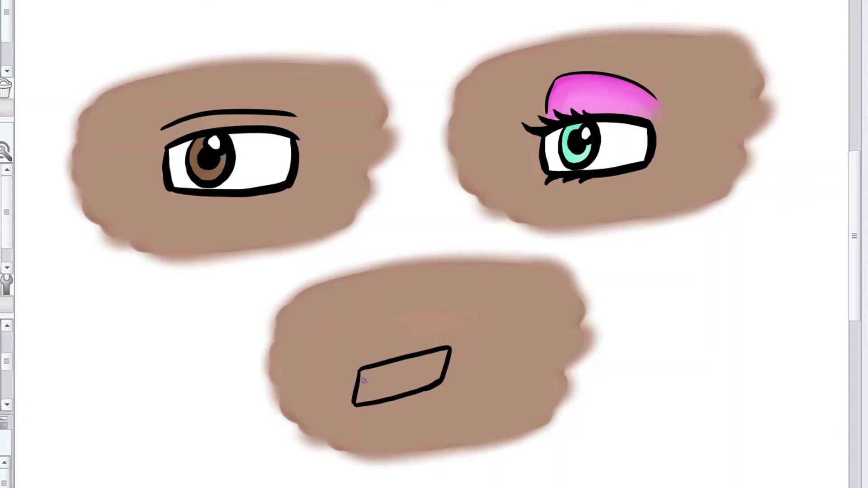
Step: Fill the lower eye white and add a round iris with black pupil and white highlight, coloured green
mouse_move(364, 381)
left_mouse_down()
mouse_move(359, 400)
mouse_move(398, 393)
mouse_move(440, 374)
mouse_move(445, 354)
mouse_move(375, 366)
mouse_move(429, 361)
mouse_move(366, 388)
mouse_move(427, 374)
mouse_move(433, 361)
mouse_move(436, 368)
mouse_move(374, 369)
mouse_move(403, 375)
mouse_move(394, 362)
mouse_move(388, 369)
mouse_move(393, 362)
left_mouse_up()
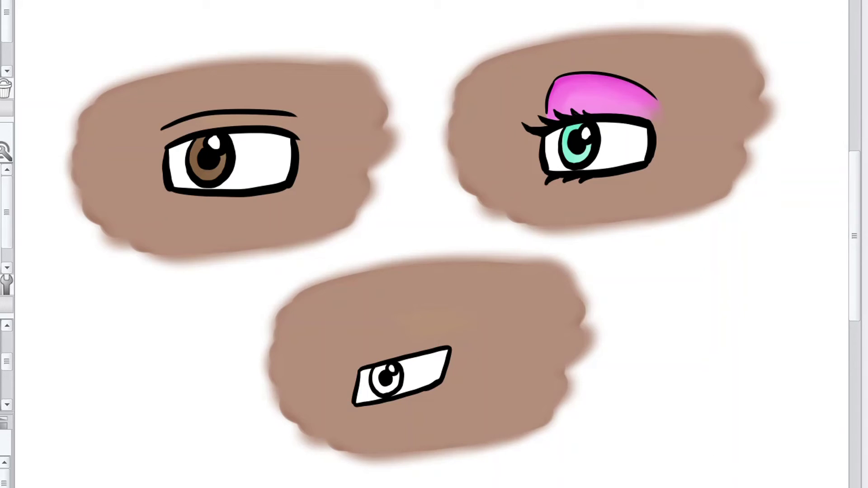
key("b")
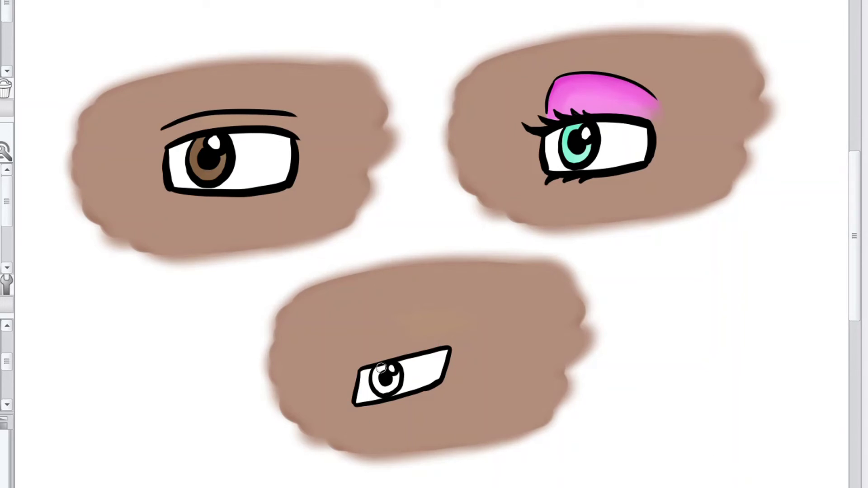
mouse_move(375, 371)
left_mouse_down()
mouse_move(396, 376)
mouse_move(377, 389)
mouse_move(397, 381)
mouse_move(354, 401)
mouse_move(359, 374)
left_mouse_up()
Step: Add black lashes to the lower patch eye's upper and lower lids, and draw an arched crease line above it
key("p")
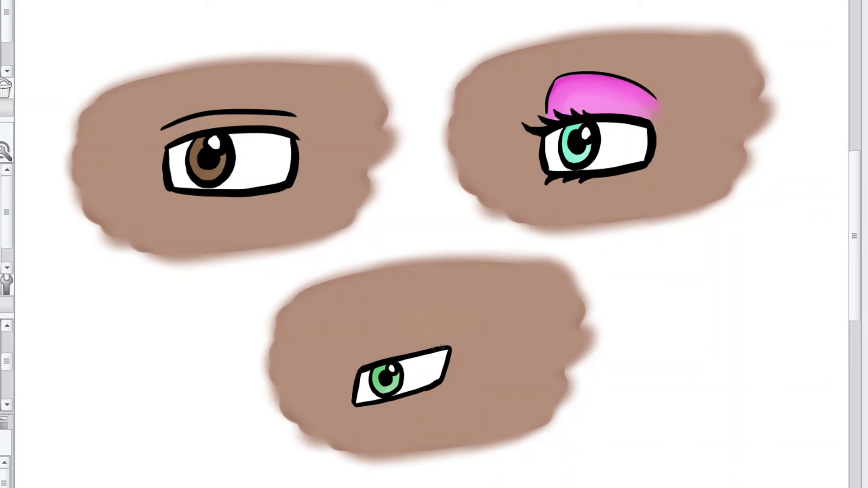
mouse_move(445, 347)
left_mouse_down()
mouse_move(461, 336)
mouse_move(363, 366)
mouse_move(448, 336)
mouse_move(422, 342)
left_mouse_up()
left_click_drag(406, 351, 410, 347)
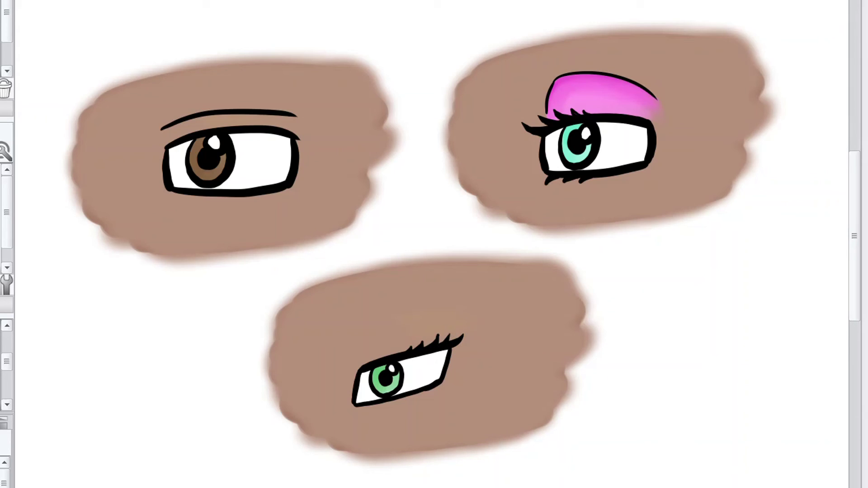
left_click_drag(432, 340, 440, 334)
mouse_move(442, 382)
left_mouse_down()
mouse_move(398, 400)
mouse_move(446, 385)
mouse_move(410, 400)
left_mouse_up()
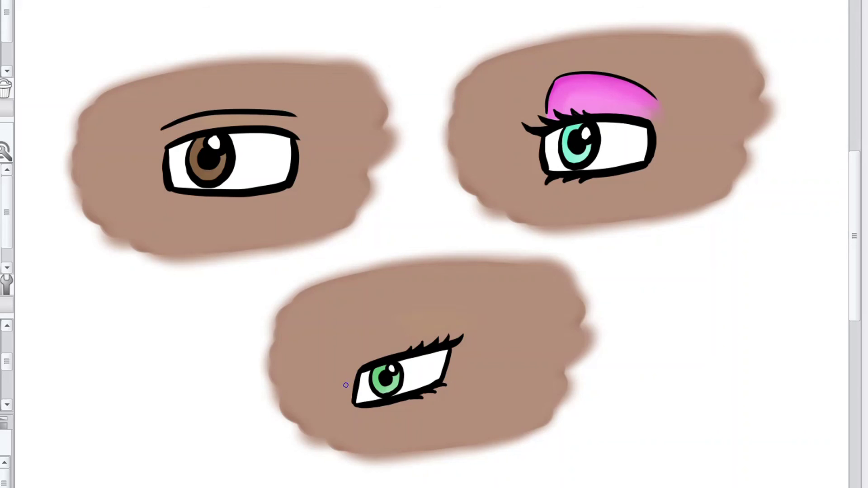
mouse_move(345, 385)
left_mouse_down()
mouse_move(360, 338)
mouse_move(375, 328)
mouse_move(448, 332)
left_mouse_up()
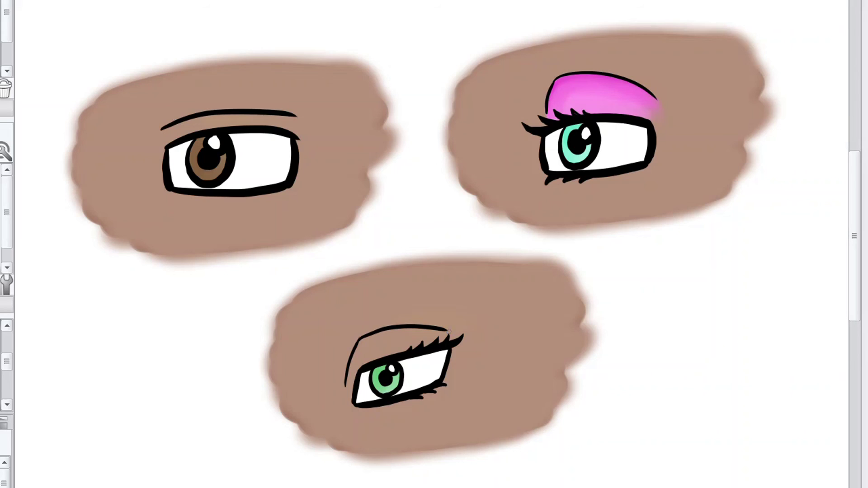